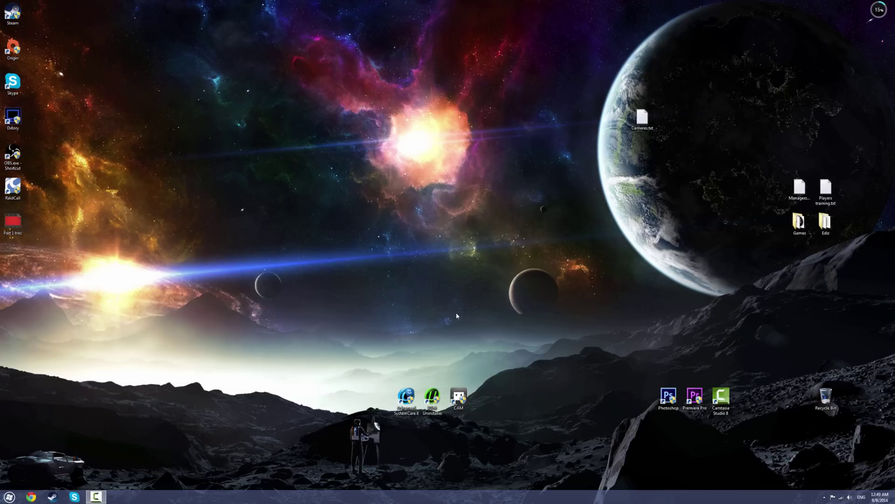
Step: Open google.ca in Chrome and search for "desmume svn"
click(34, 495)
text(google.ca)
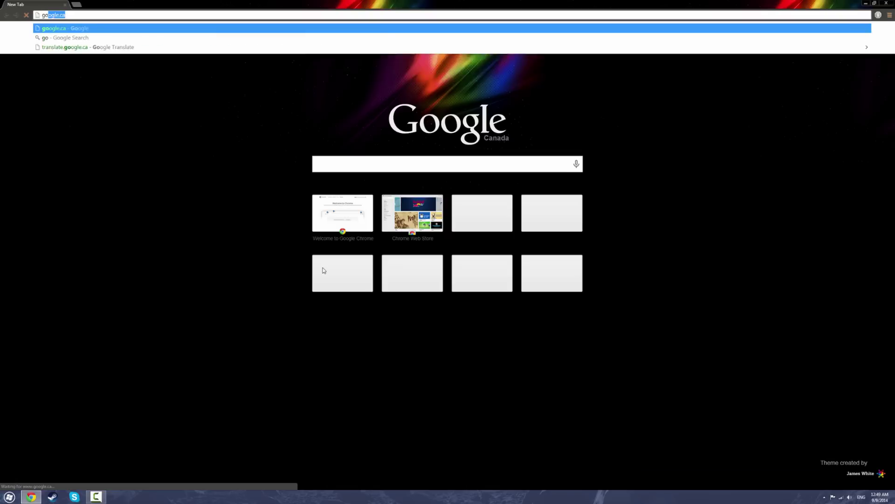
key(Return)
text(desmume svn)
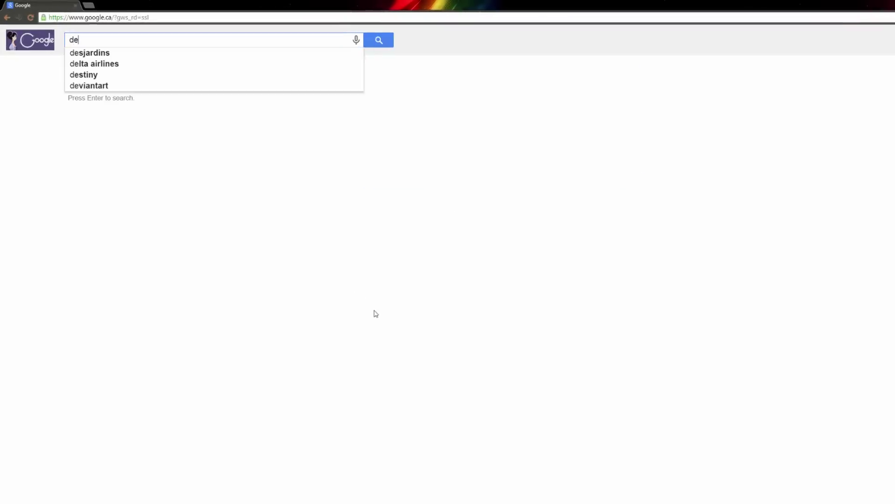
key(Return)
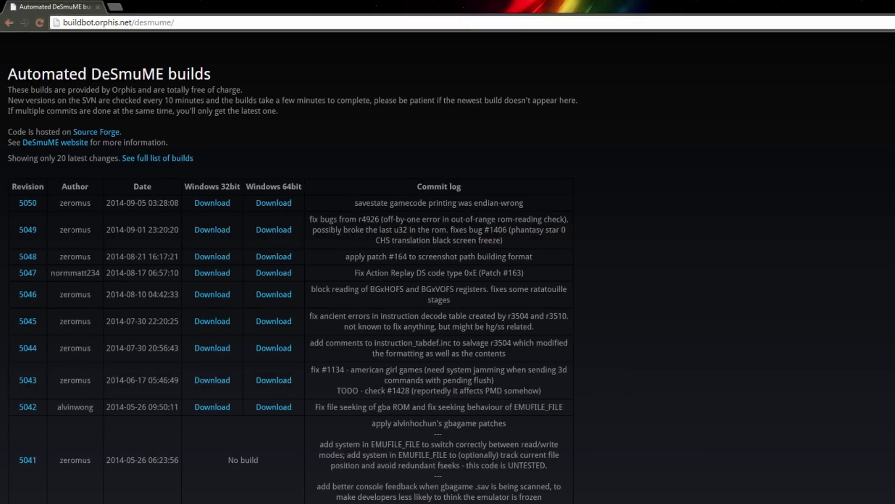
Step: Download the Windows 64bit build of revision 5050, saving desmume-5050-windows-amd64.7z to the Desktop
scroll(63, 233, down, 2)
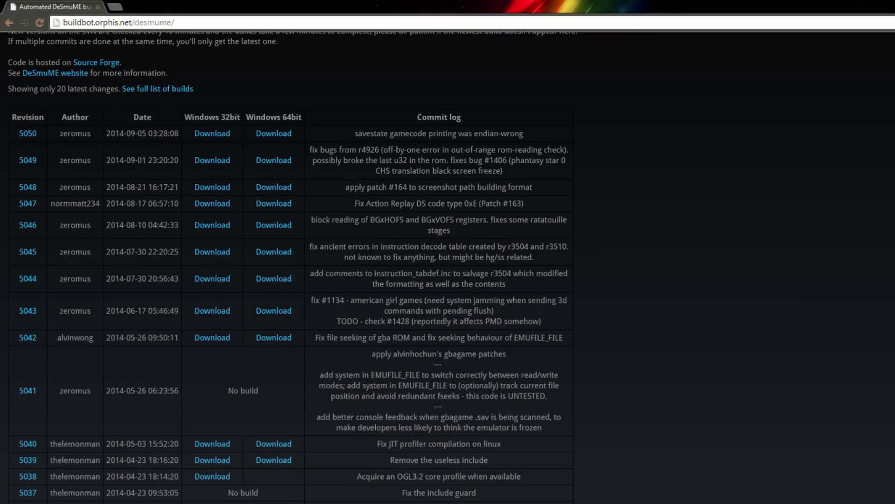
scroll(115, 249, up, 2)
drag(92, 203, 60, 203)
drag(520, 248, 355, 203)
click(270, 218)
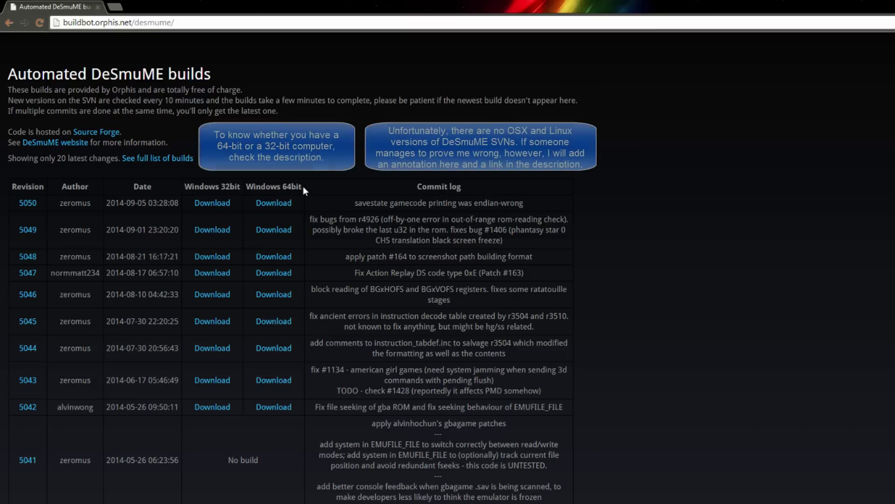
click(273, 203)
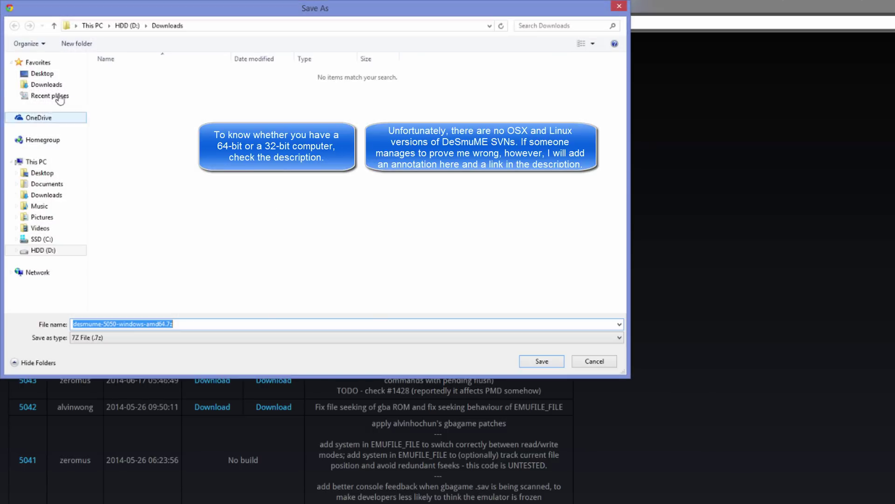
click(42, 73)
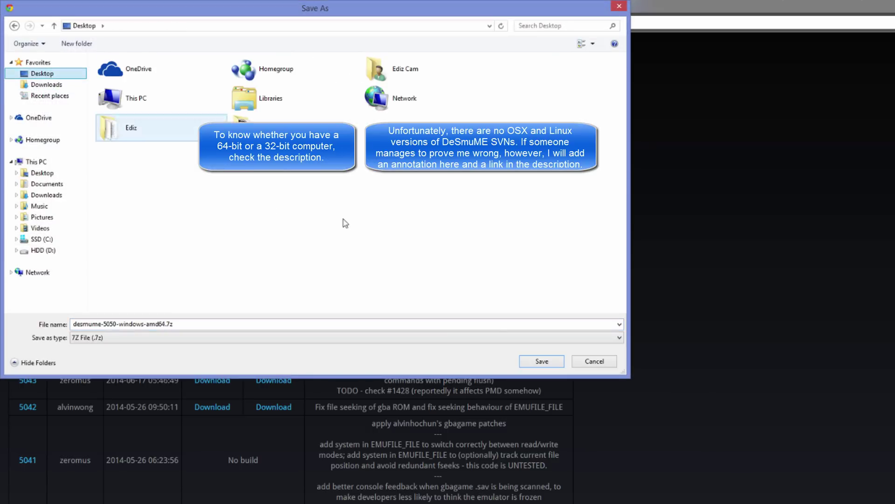
click(543, 361)
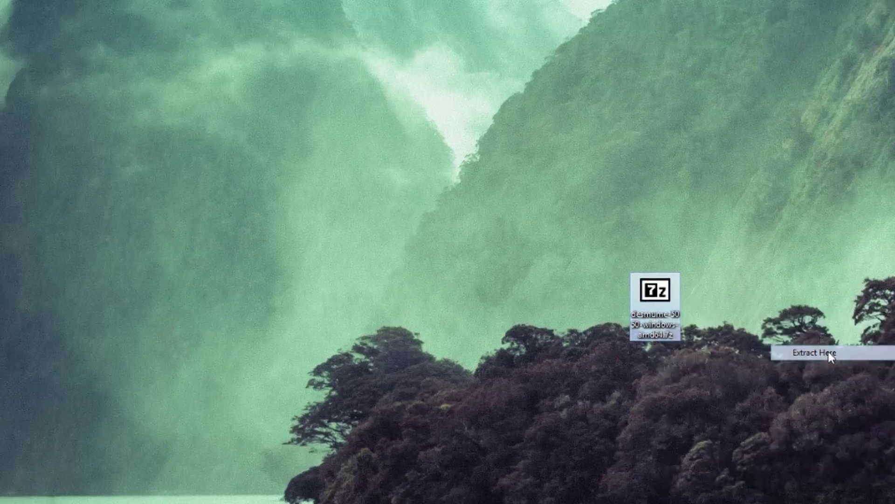
Step: Extract the desmume-5050-windows-amd64.7z archive on the desktop and launch DeSmuME_VS2012_x64_release.exe from the extracted folder
click(828, 351)
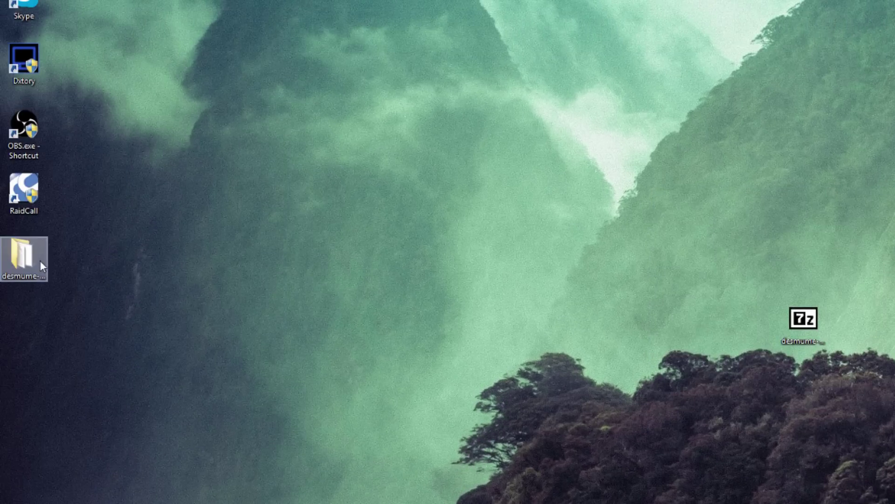
double_click(40, 260)
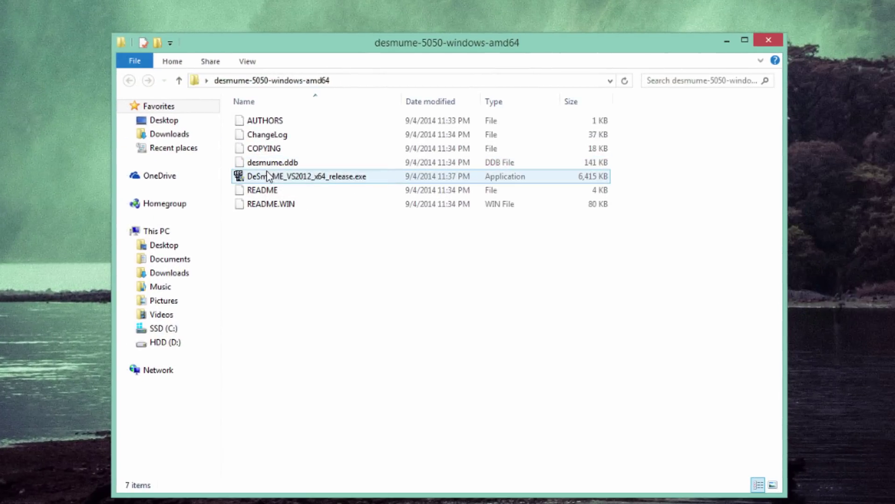
double_click(268, 176)
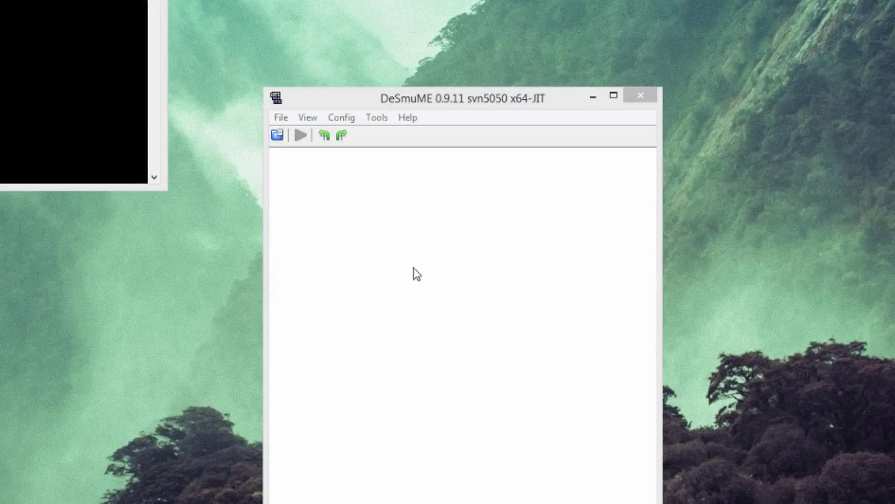
Step: Turn off the Limit framerate option in DeSmuME's frame skip configuration
click(427, 301)
click(342, 123)
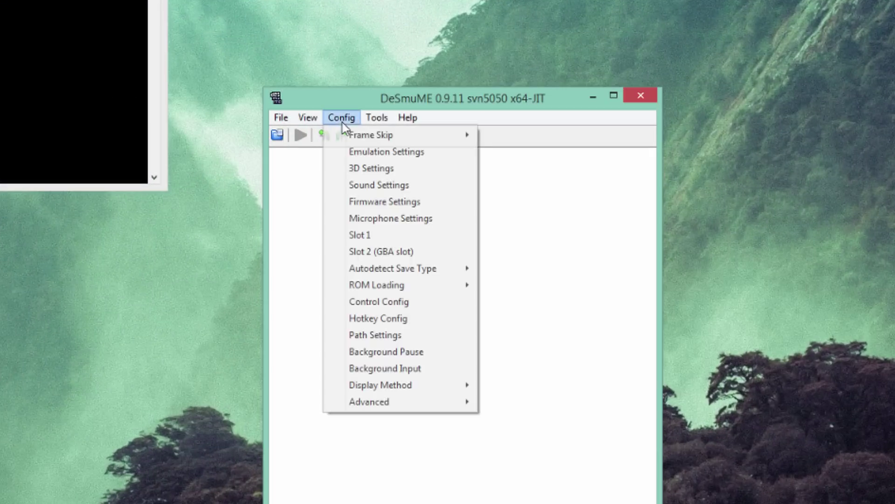
mouse_move(354, 138)
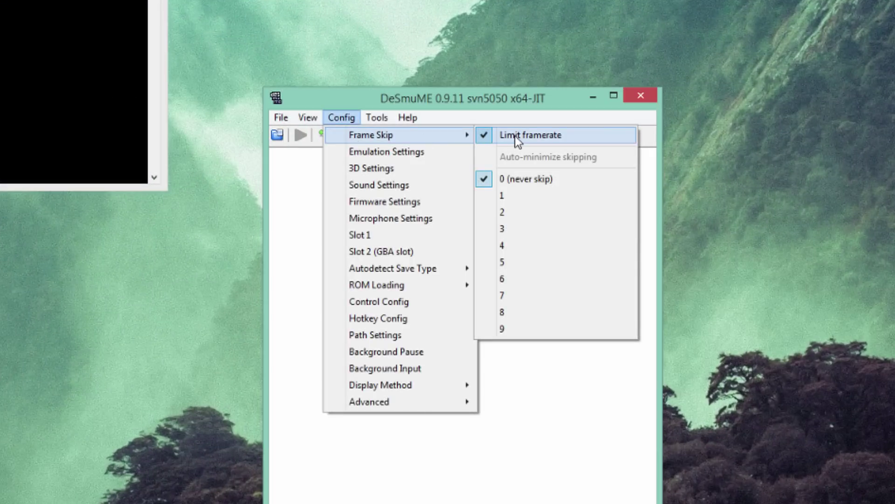
click(514, 136)
Step: In the emulation settings, disable Advanced Bus-Level Timing and enable the dynamic recompiler with a block size of 100
click(342, 122)
mouse_move(410, 135)
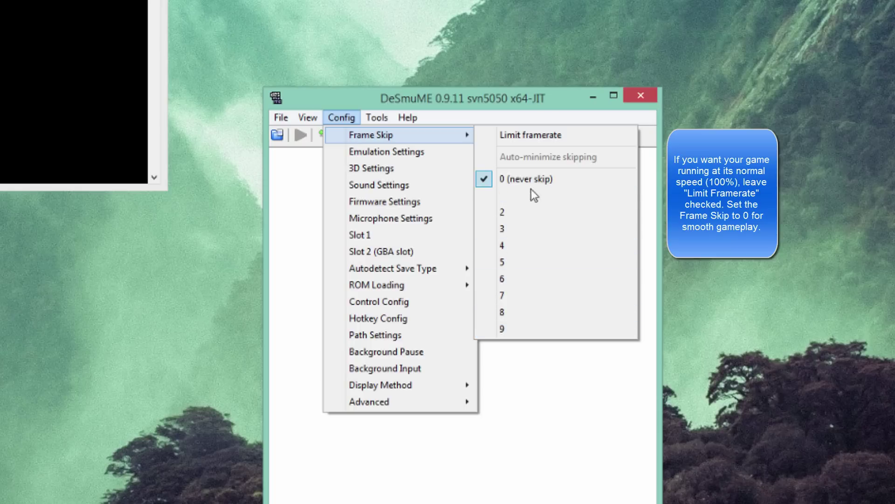
click(432, 152)
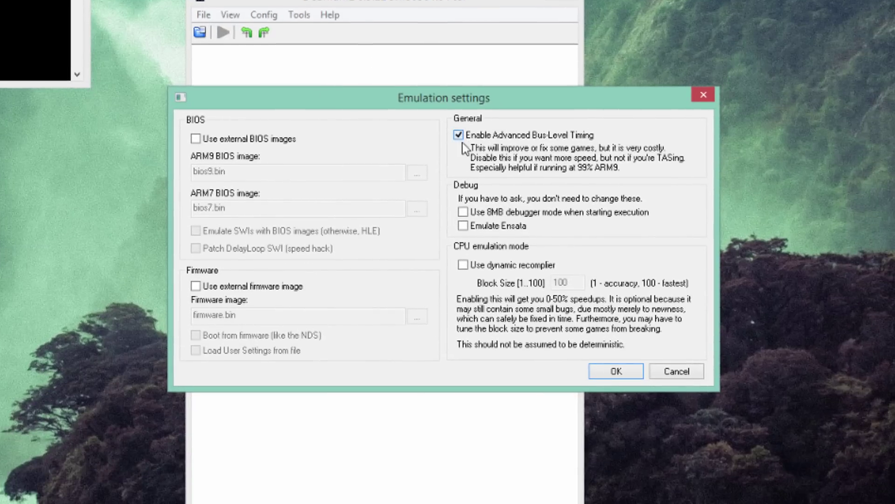
click(460, 136)
click(463, 265)
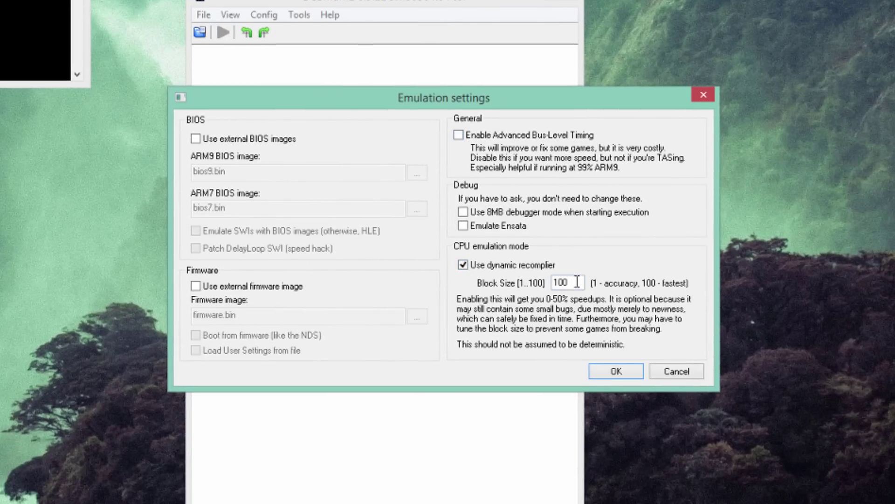
double_click(560, 282)
text(100)
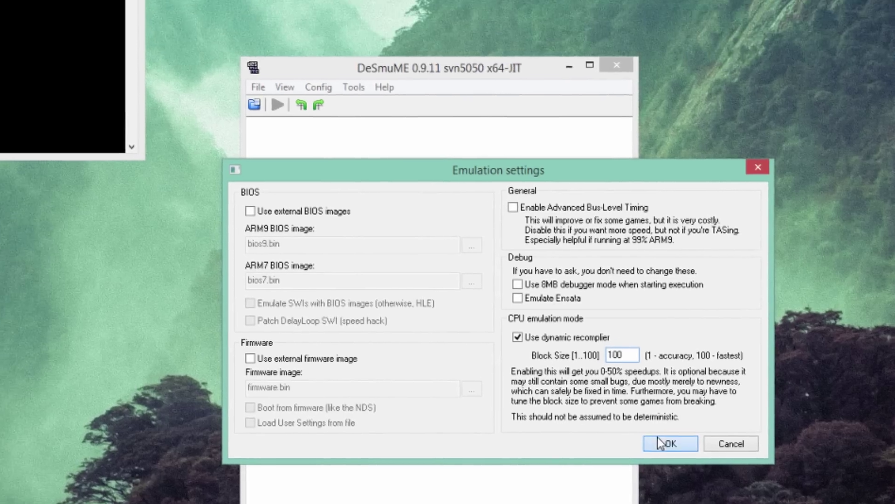
click(629, 391)
Step: In the 3D settings, disable Unrealistically High-Precision Color Interpolation, Edge Marking and Fog for the SoftRasterizer renderer
click(314, 36)
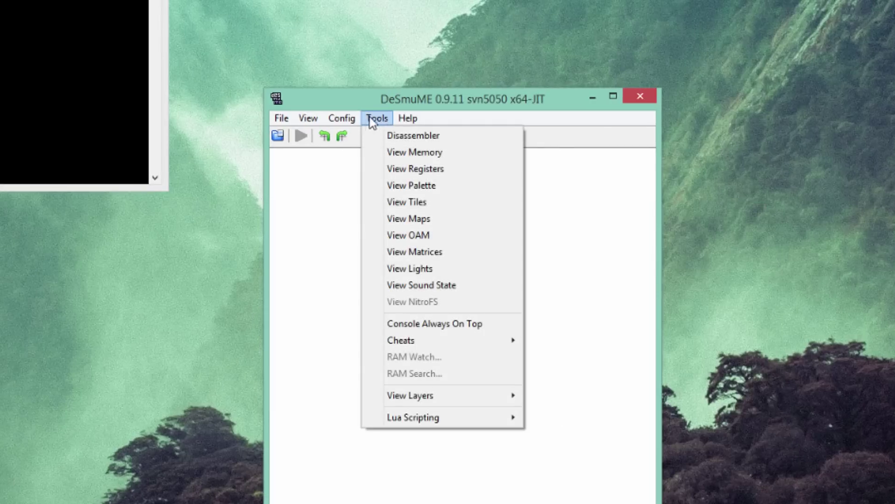
mouse_move(342, 118)
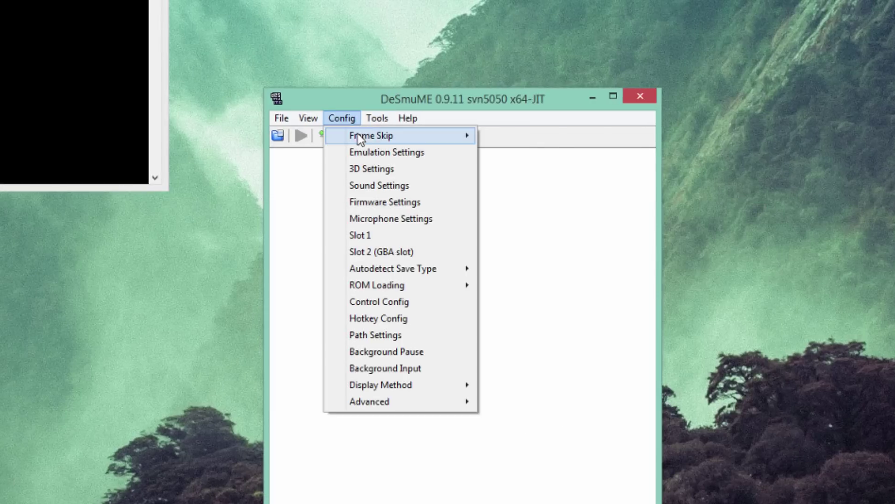
click(365, 171)
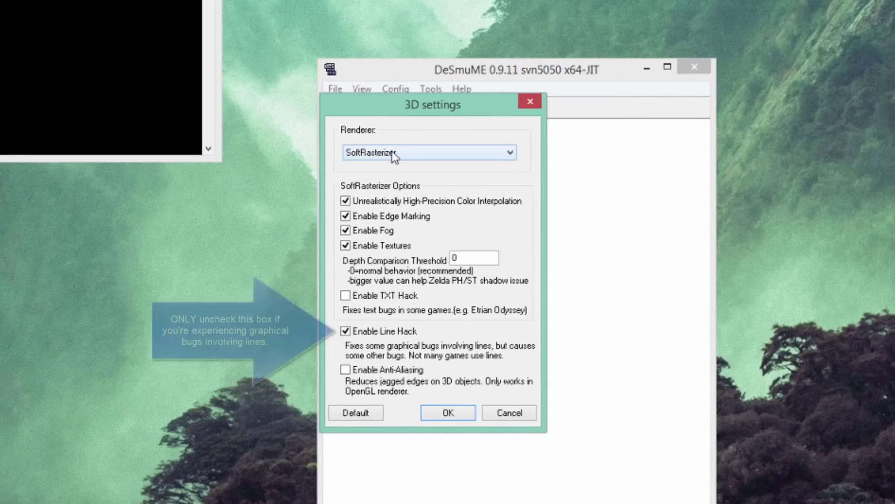
click(345, 201)
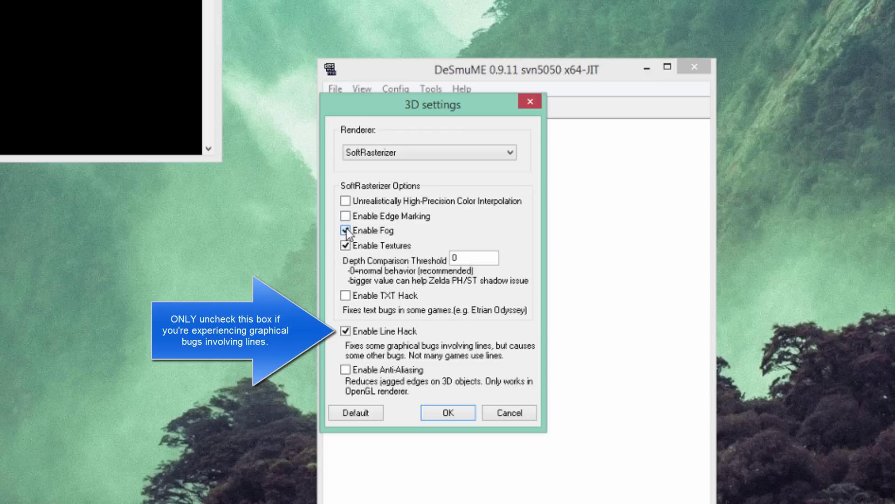
click(345, 230)
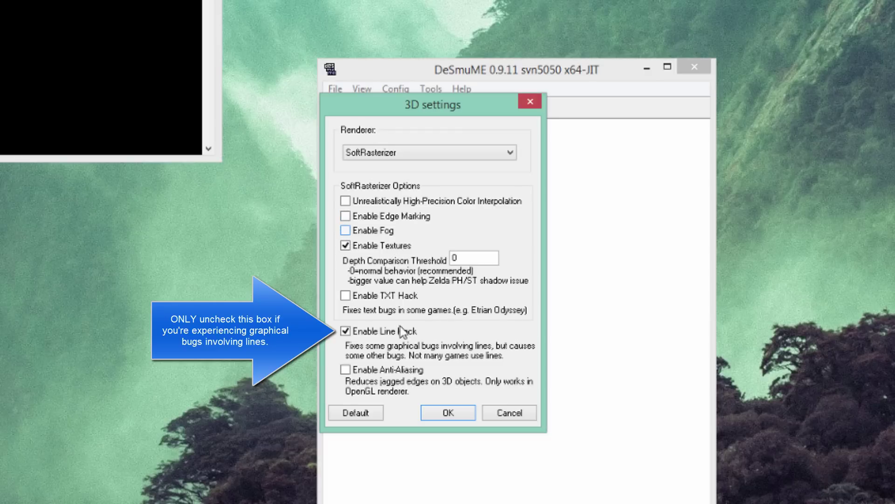
click(434, 414)
Step: In the sound settings, set the interpolation to None (fastest, sounds bad), keeping Direct Sound Interface as the sound core
click(395, 88)
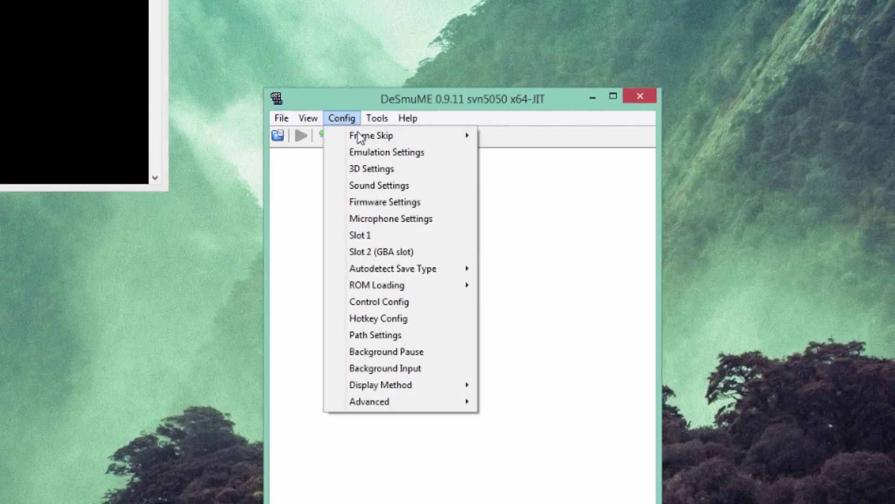
click(368, 185)
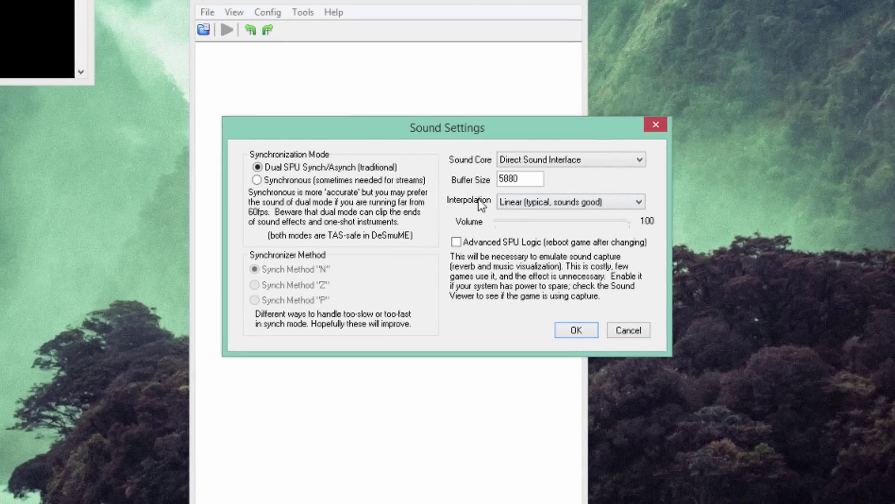
click(525, 206)
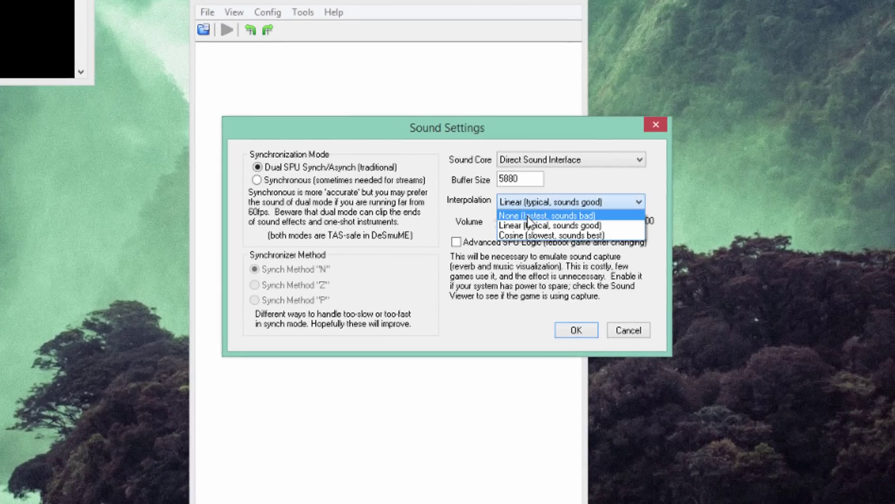
click(579, 217)
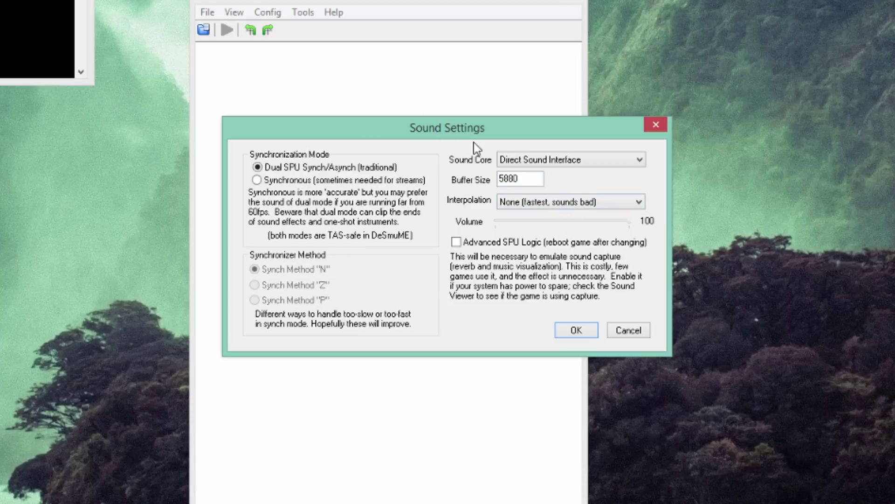
click(574, 207)
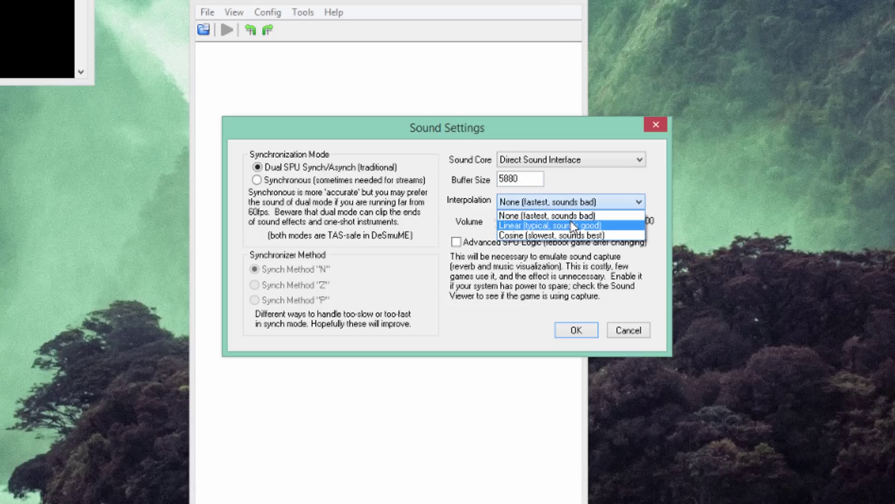
click(569, 215)
click(568, 207)
click(546, 218)
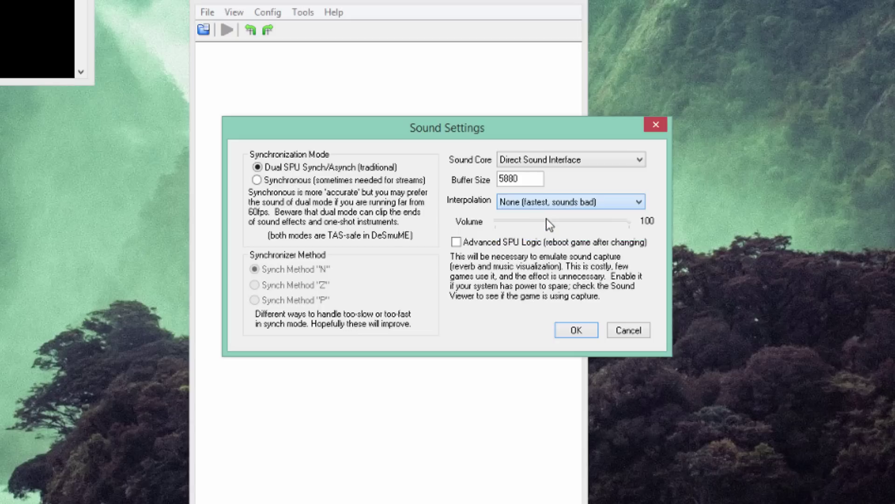
click(548, 162)
click(555, 182)
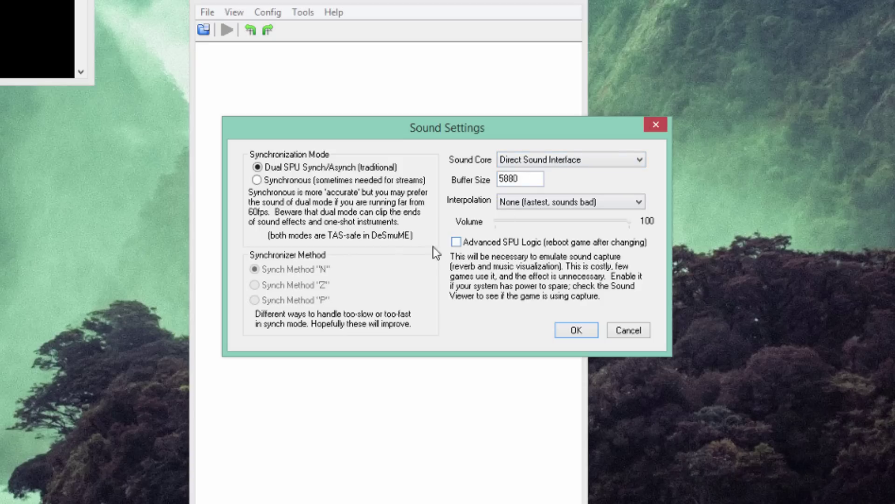
click(574, 330)
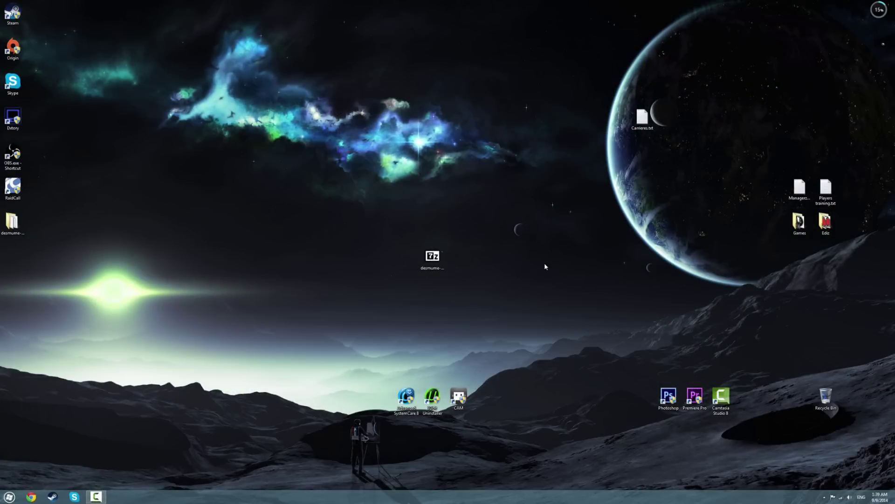